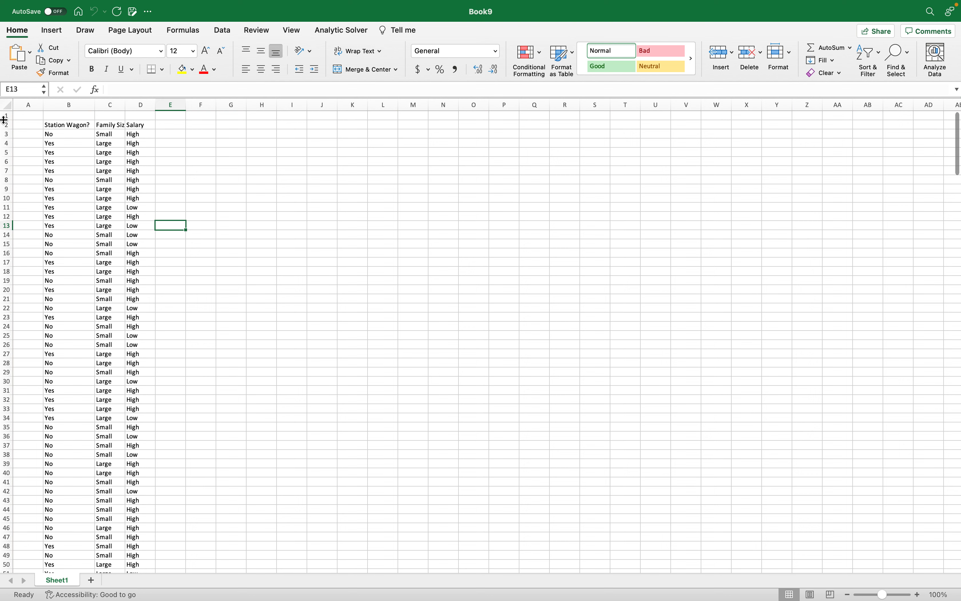
# Examine the Station Wagon?, Family Size and Salary columns of the source data.
pyautogui.click(116, 127)
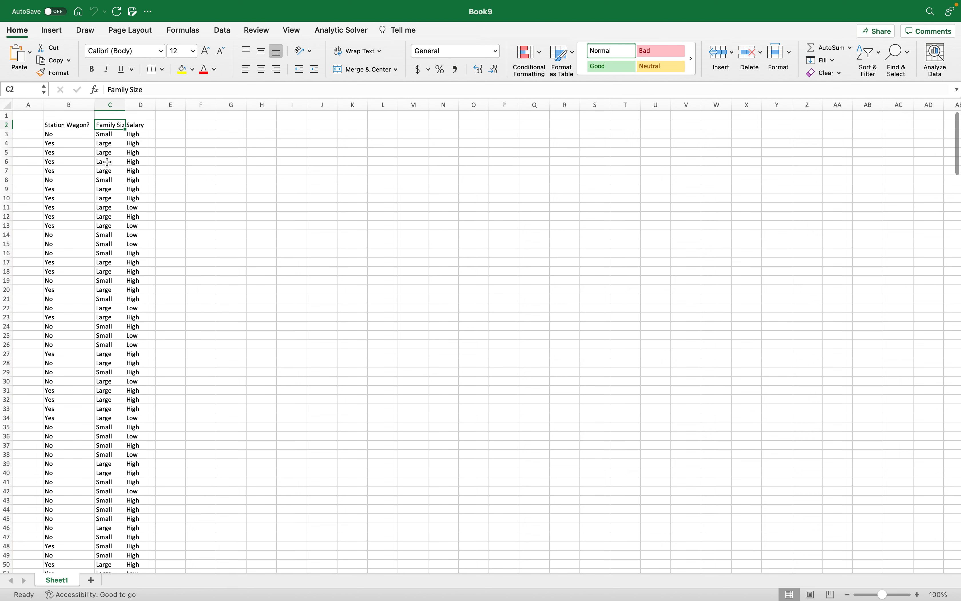
pyautogui.click(137, 137)
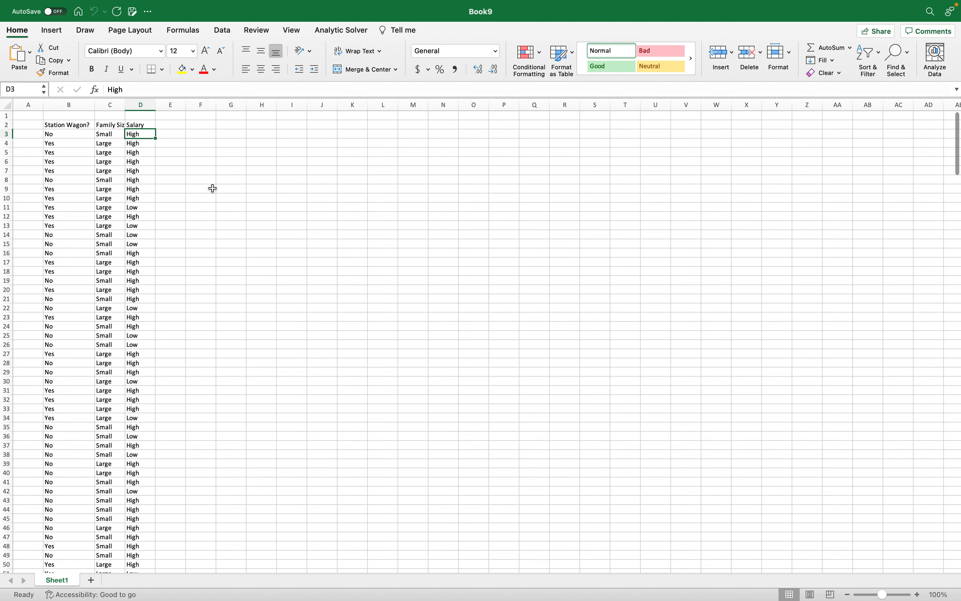
pyautogui.click(70, 127)
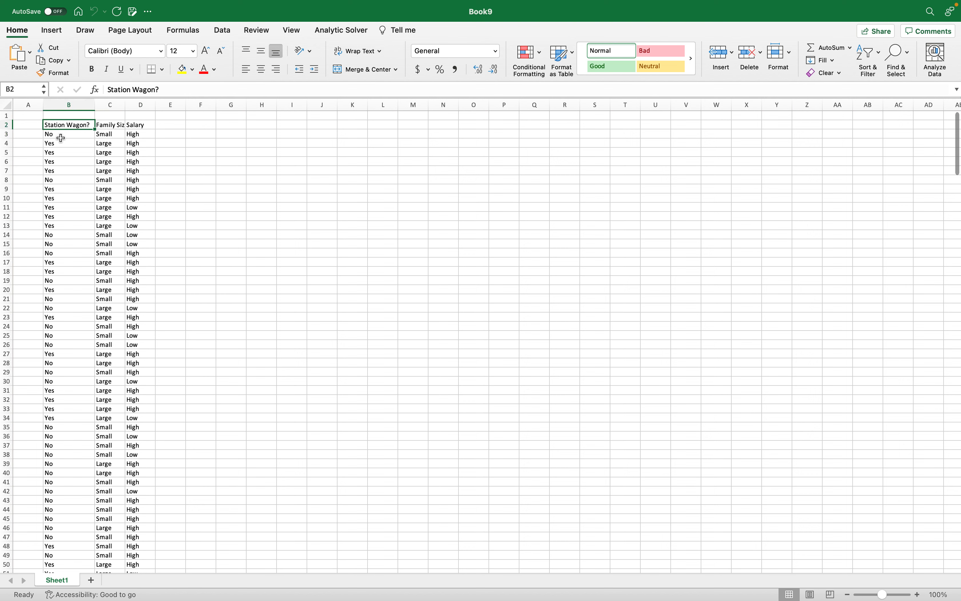
pyautogui.click(56, 143)
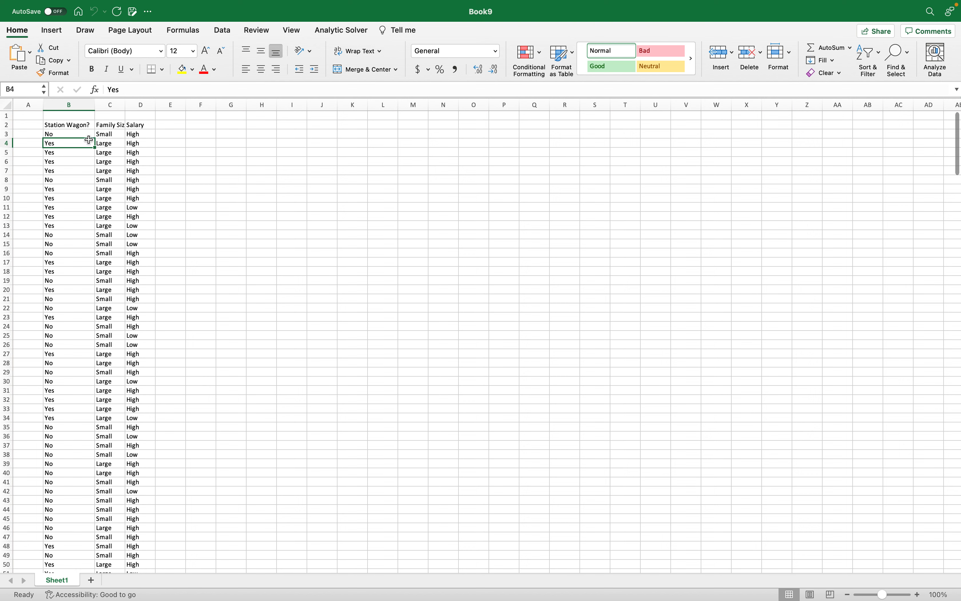
pyautogui.click(63, 134)
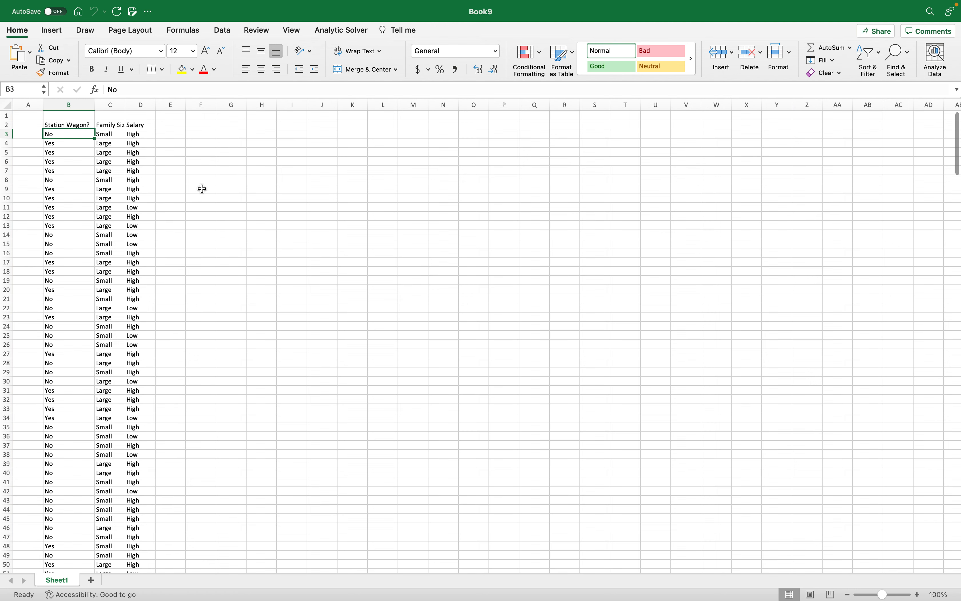
pyautogui.scroll(-1, 236, 190)
pyautogui.scroll(1, 236, 190)
pyautogui.click(134, 126)
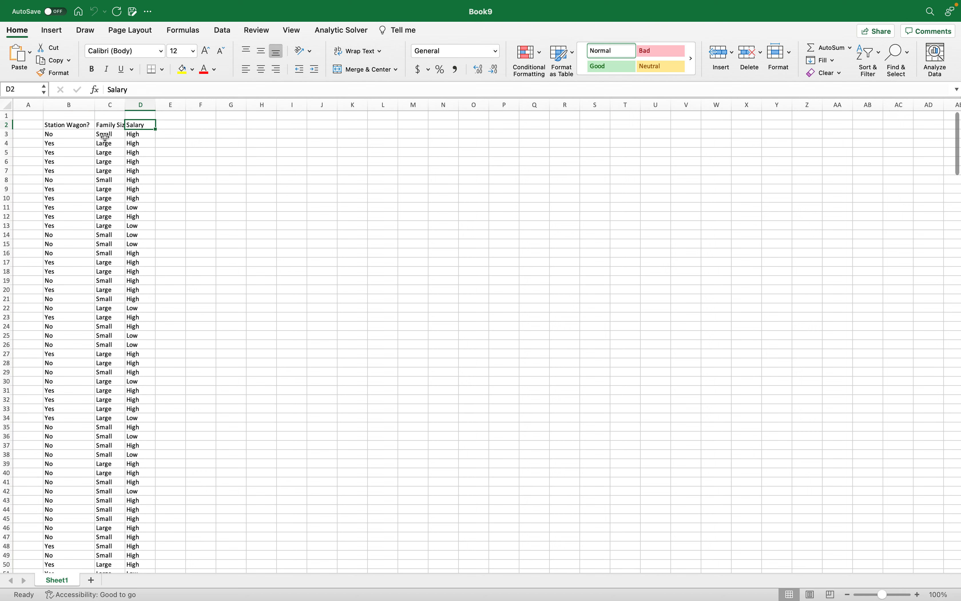
pyautogui.click(107, 127)
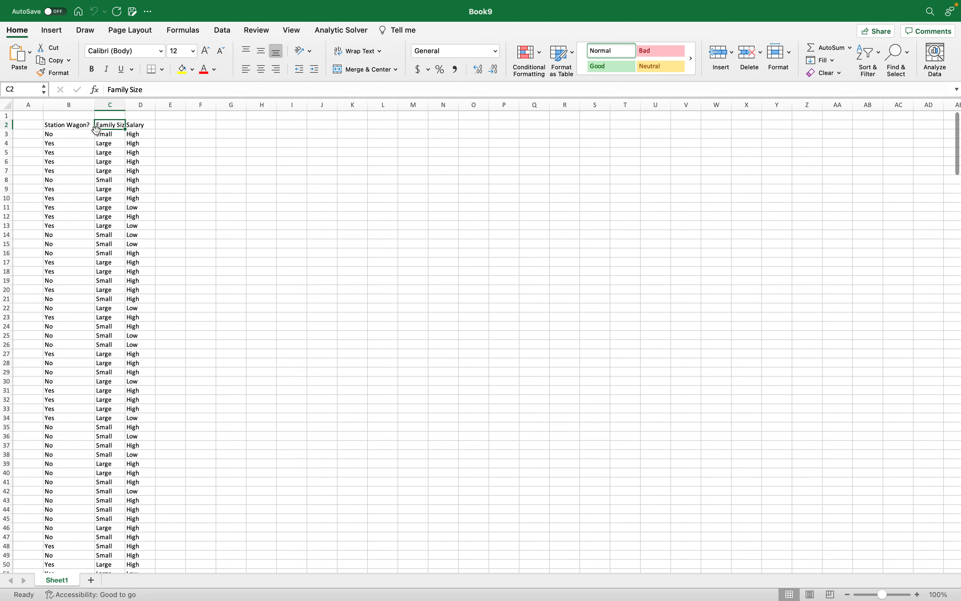
pyautogui.click(135, 126)
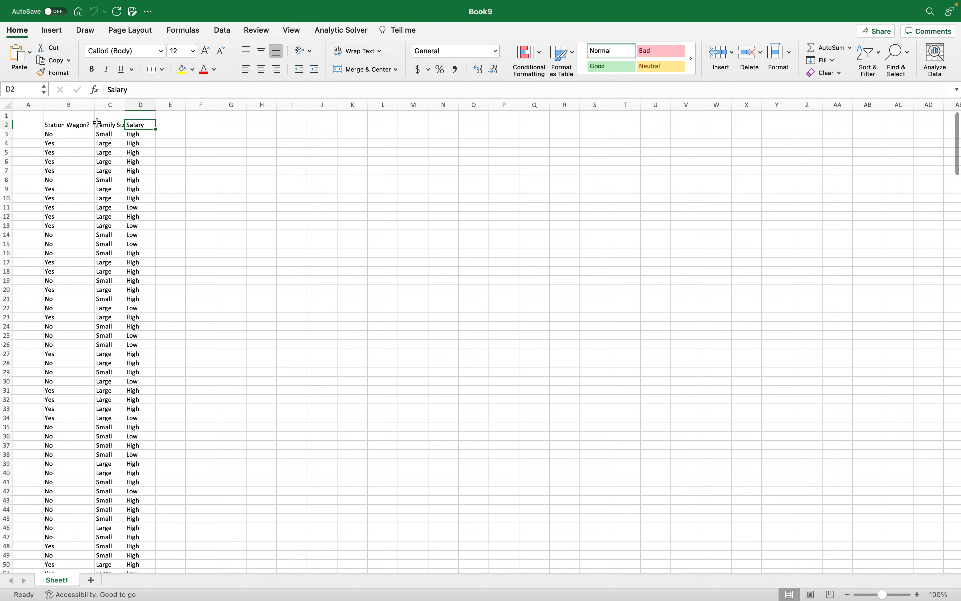
pyautogui.click(113, 127)
pyautogui.click(141, 125)
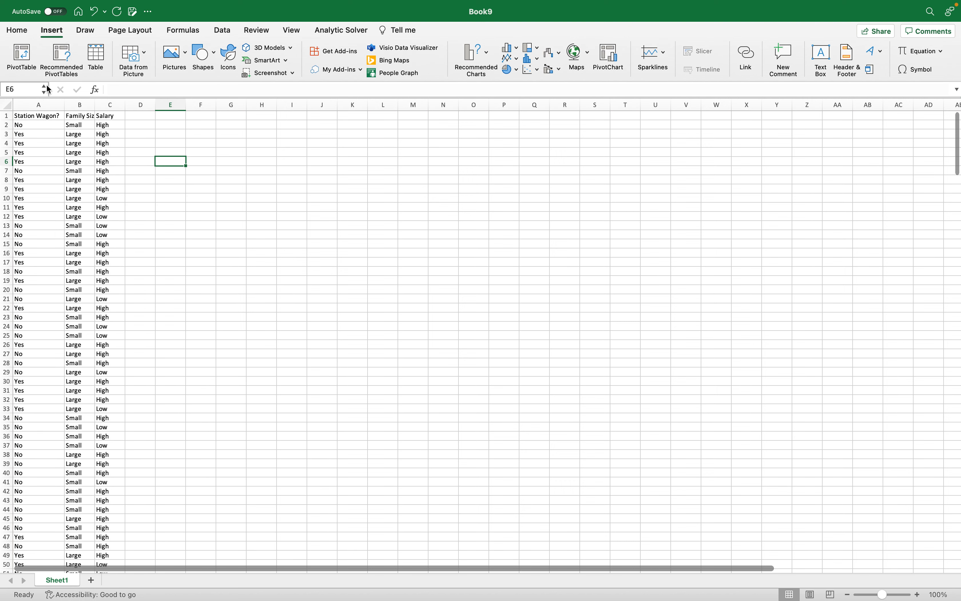
pyautogui.click(23, 55)
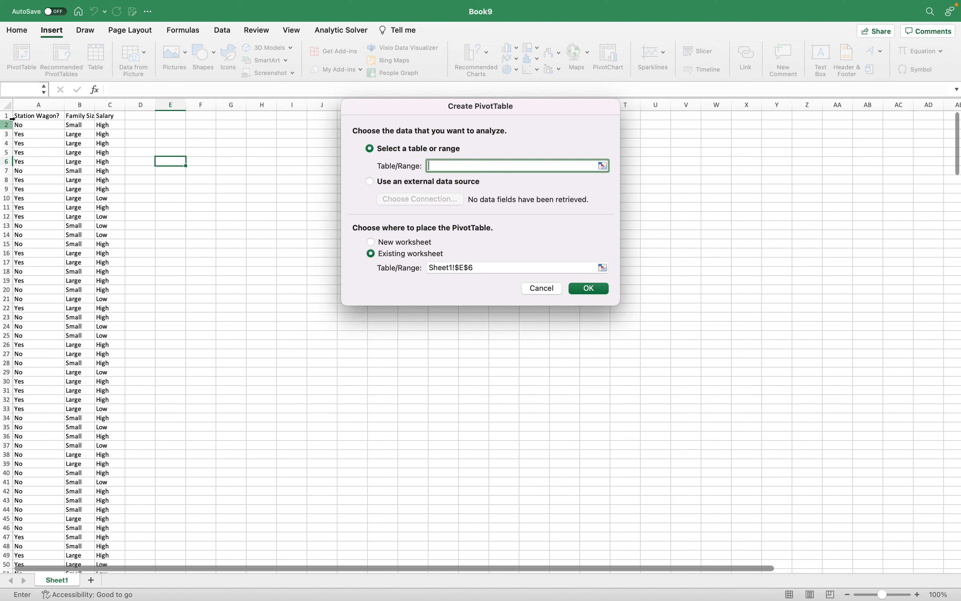
pyautogui.click(26, 108)
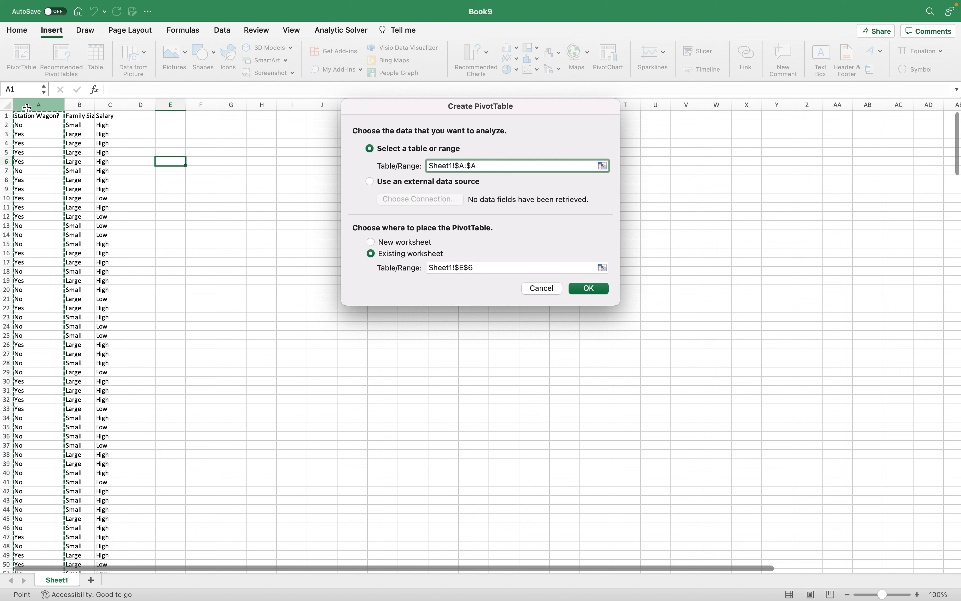
pyautogui.moveTo(27, 107); pyautogui.dragTo(117, 106)
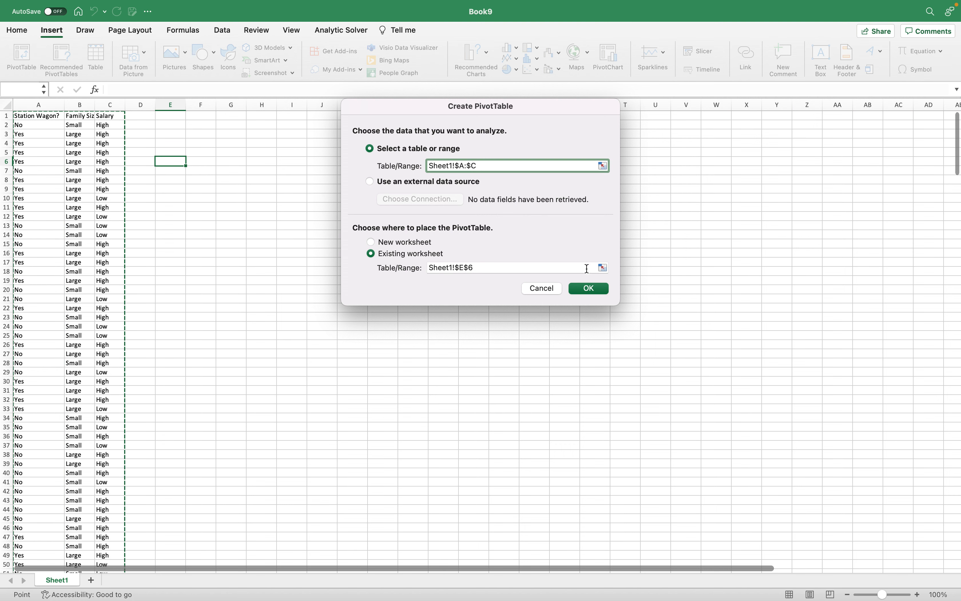
pyautogui.click(589, 289)
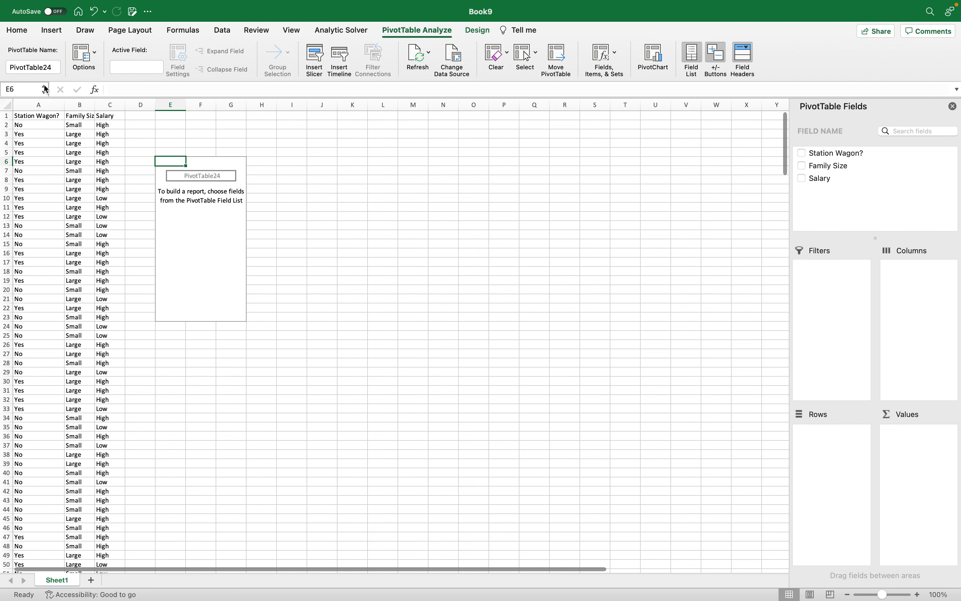
pyautogui.moveTo(98, 4)
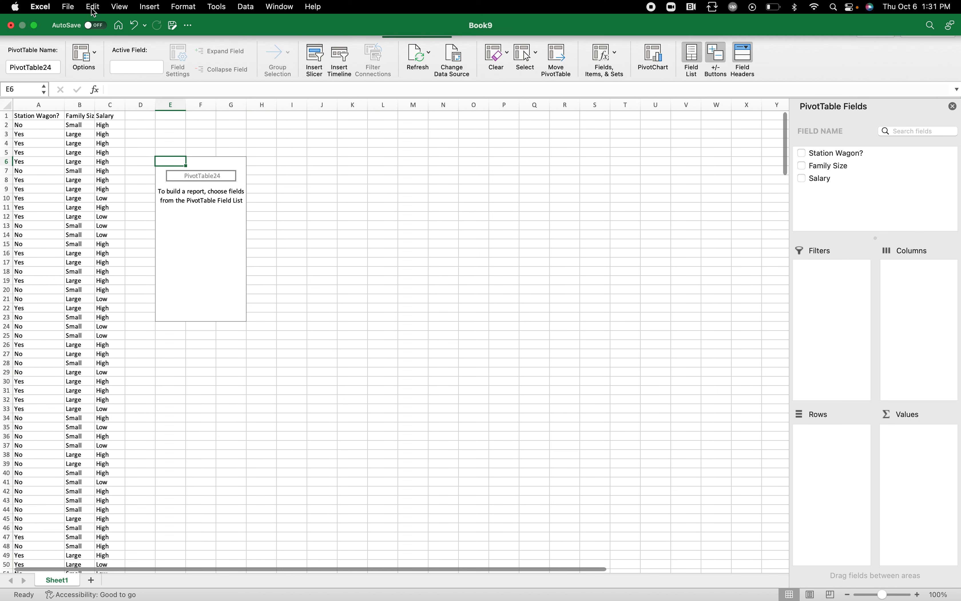
pyautogui.click(135, 26)
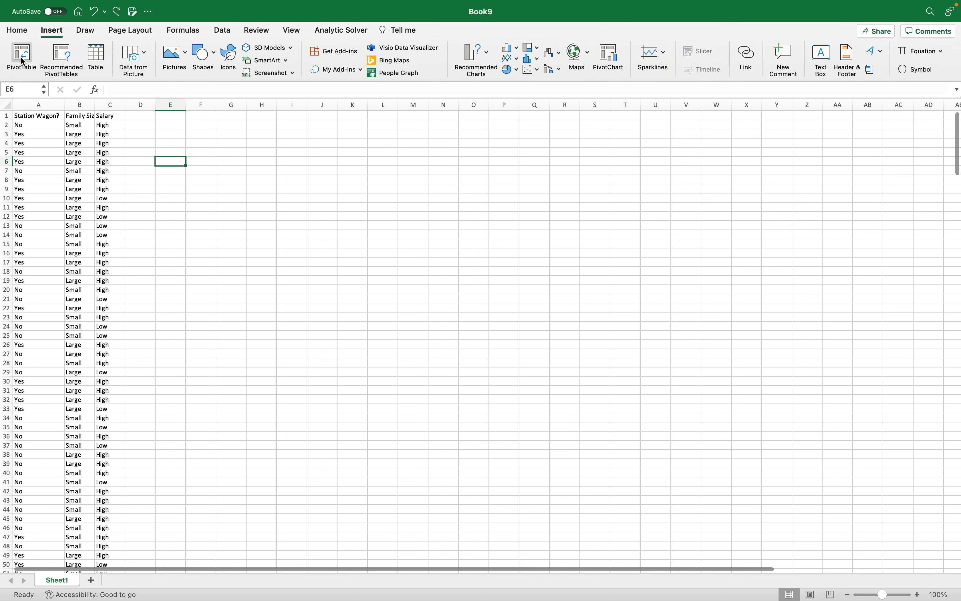
# Create a PivotTable on a new worksheet from columns A to C of Sheet1.
pyautogui.click(23, 61)
pyautogui.click(27, 105)
pyautogui.moveTo(40, 106); pyautogui.dragTo(111, 105)
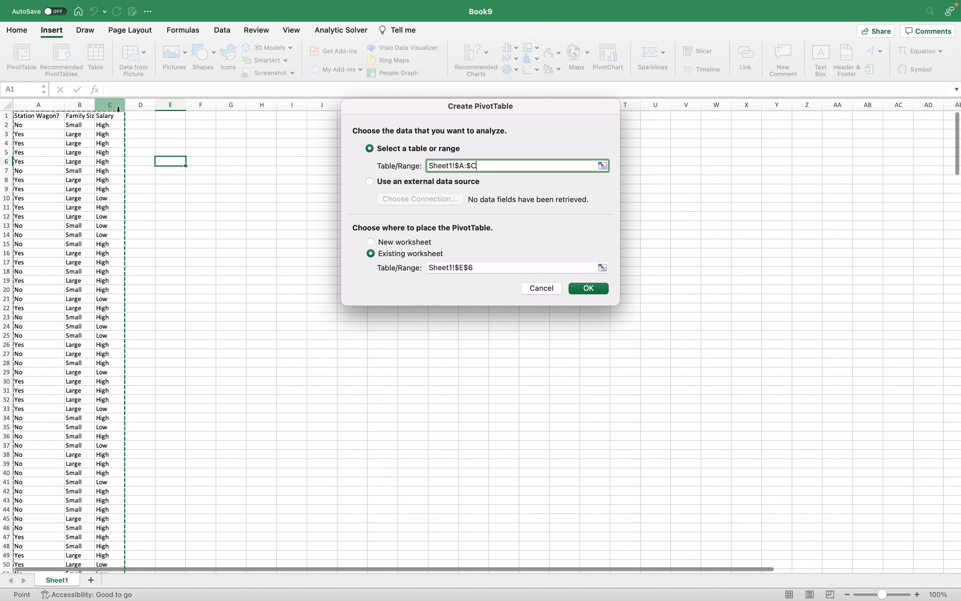
pyautogui.click(371, 242)
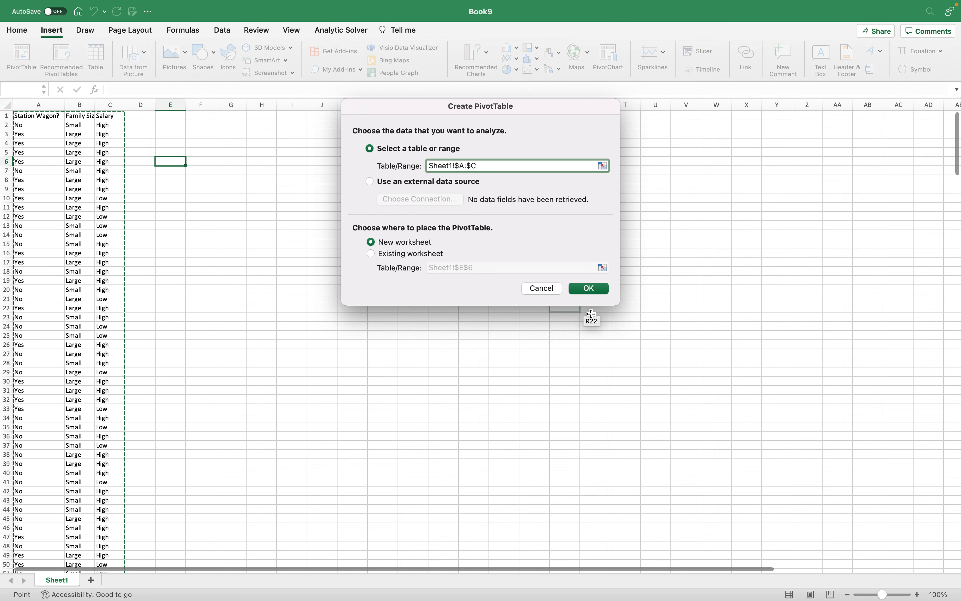
pyautogui.click(584, 289)
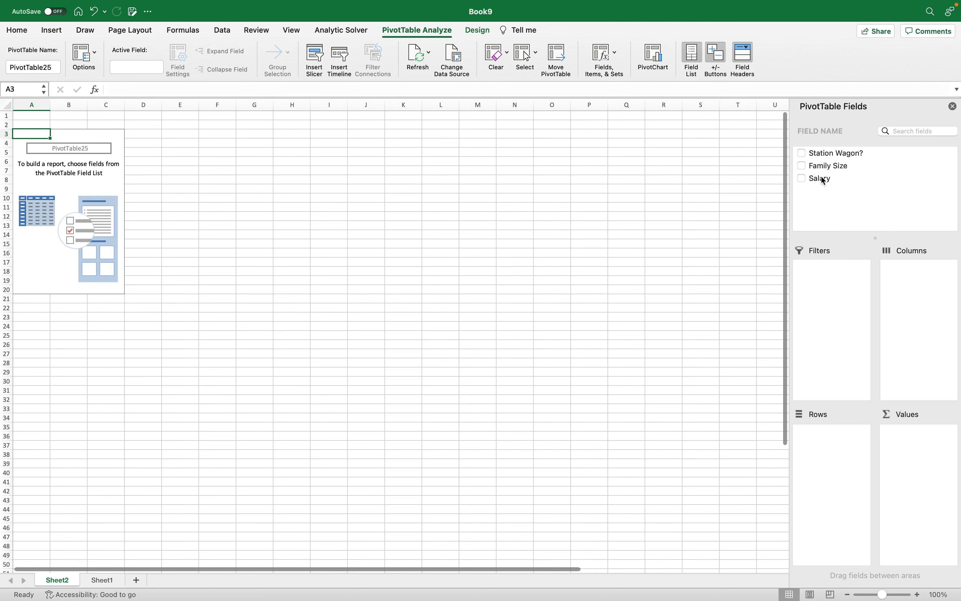
# Lay out the PivotTable with Family Size then Salary as rows, Station Wagon? as columns and Count of Salary as values.
pyautogui.moveTo(833, 168); pyautogui.dragTo(773, 222)
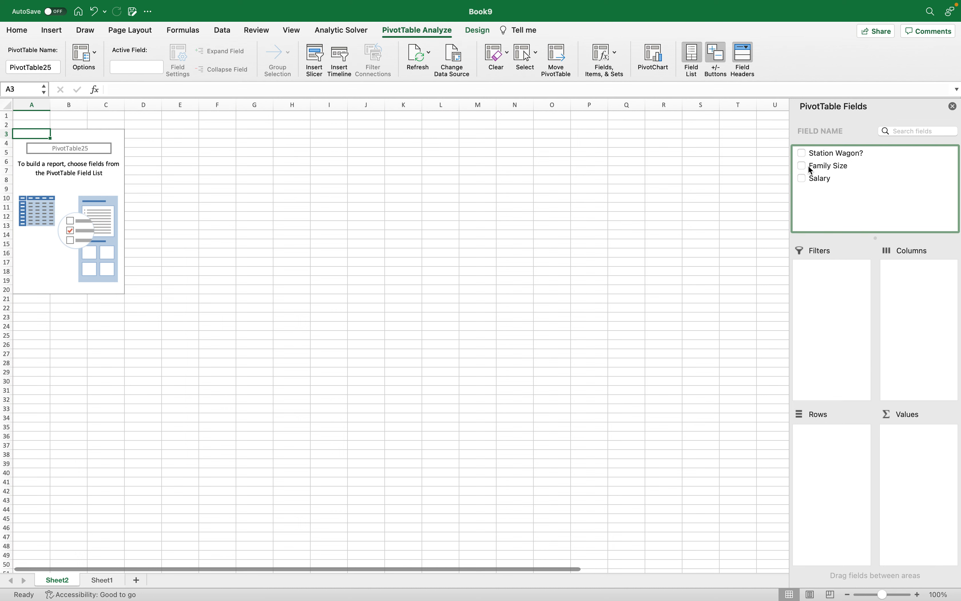
pyautogui.moveTo(814, 178); pyautogui.dragTo(840, 407)
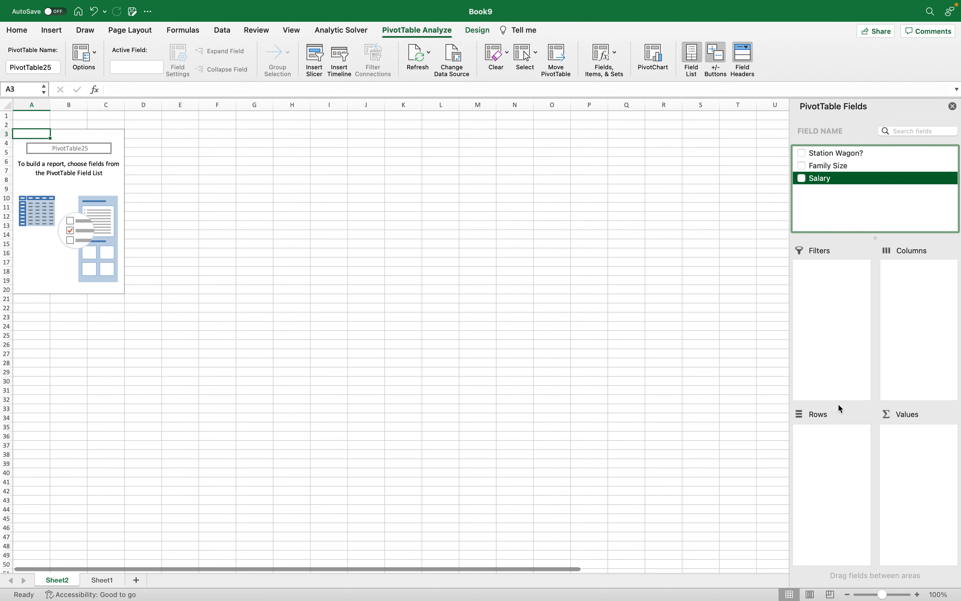
pyautogui.click(803, 165)
pyautogui.click(802, 178)
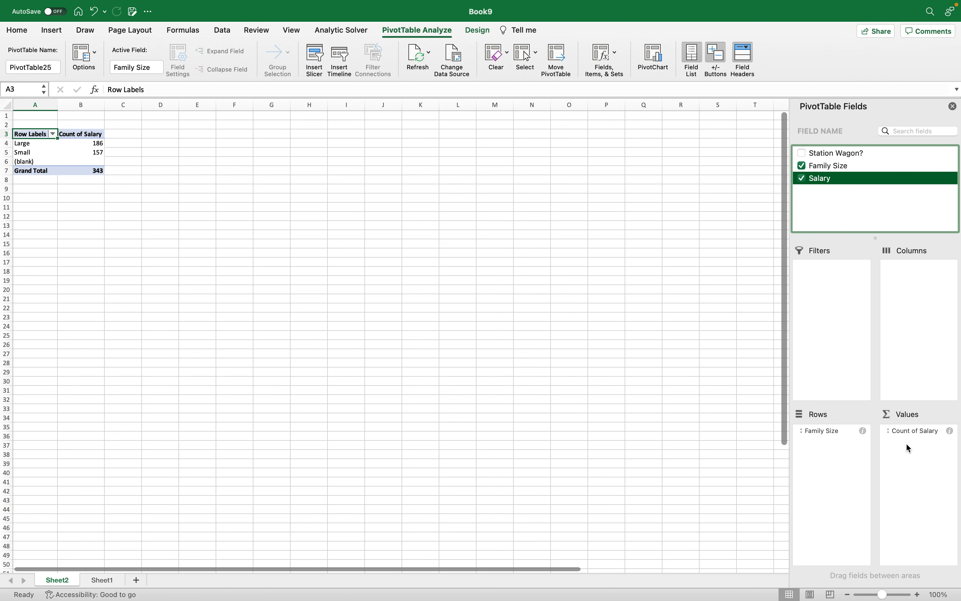
pyautogui.moveTo(919, 434); pyautogui.dragTo(840, 457)
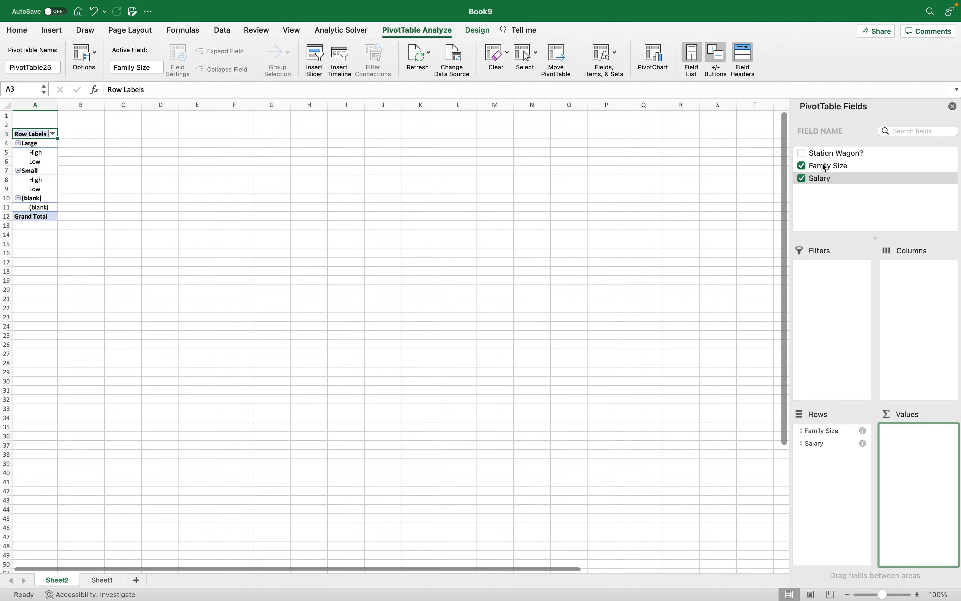
pyautogui.moveTo(815, 155); pyautogui.dragTo(918, 294)
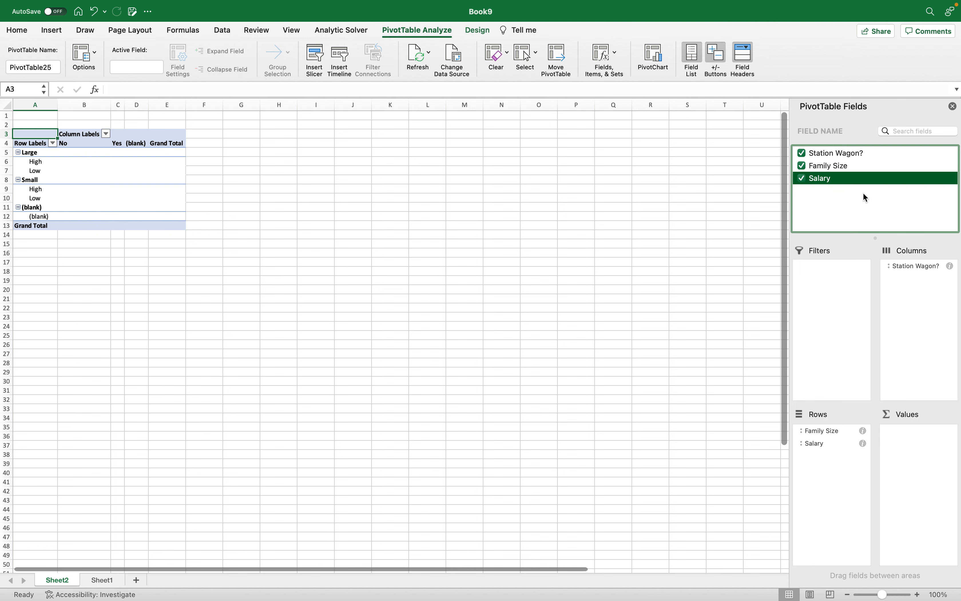
pyautogui.moveTo(823, 182); pyautogui.dragTo(927, 464)
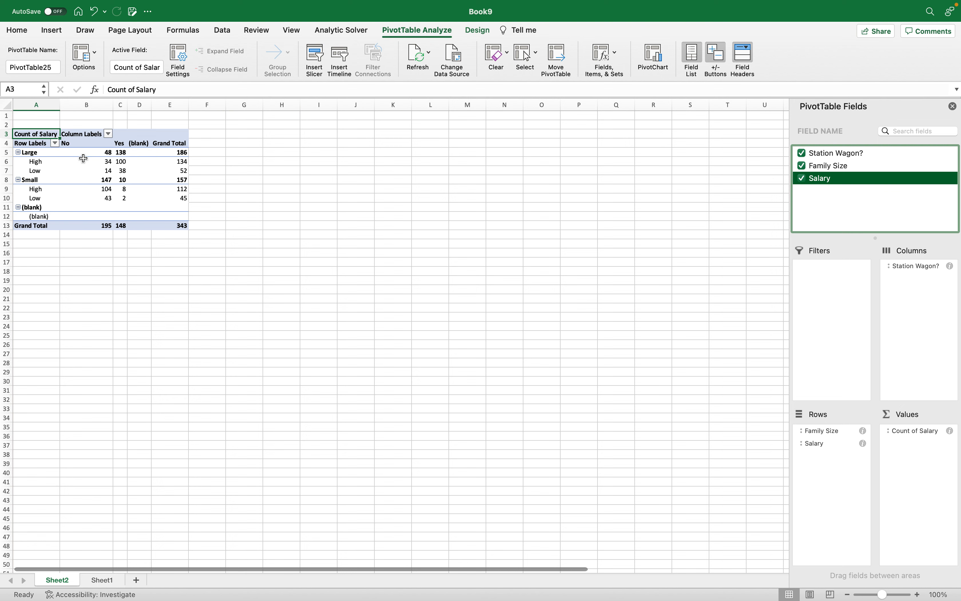
# Show the PivotTable's Count of Salary values as % of Grand Total.
pyautogui.click(104, 151)
pyautogui.rightClick(104, 152)
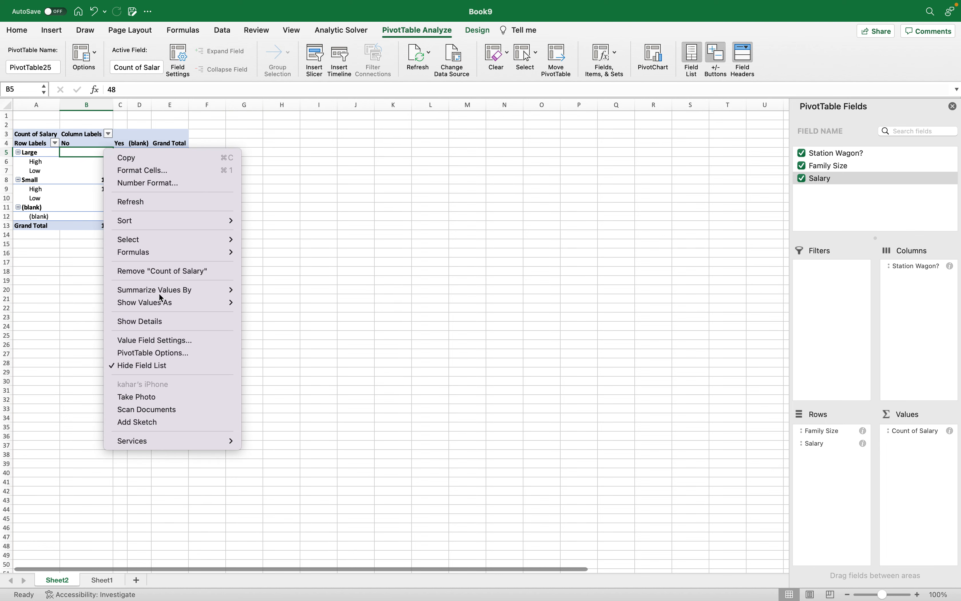
pyautogui.moveTo(199, 304)
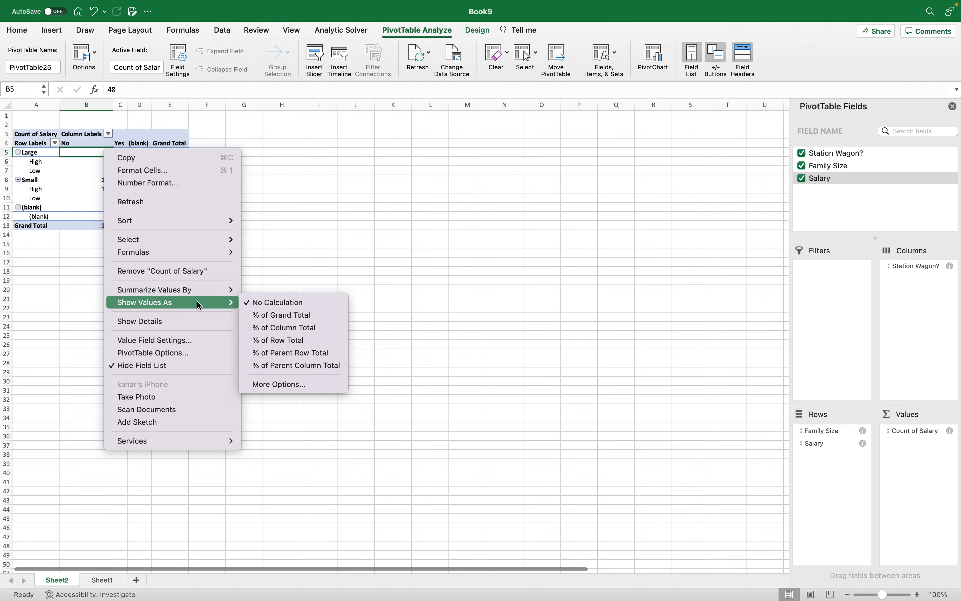
pyautogui.click(286, 315)
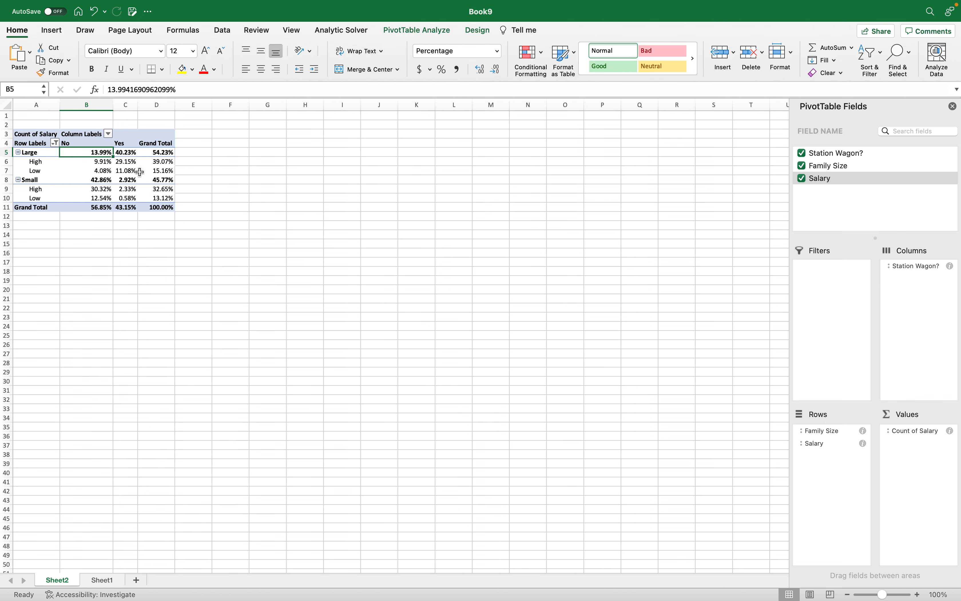
# Show the PivotTable's Count of Salary values as % of Row Total.
pyautogui.rightClick(96, 153)
pyautogui.click(135, 153)
pyautogui.rightClick(100, 154)
pyautogui.click(99, 154)
pyautogui.rightClick(97, 153)
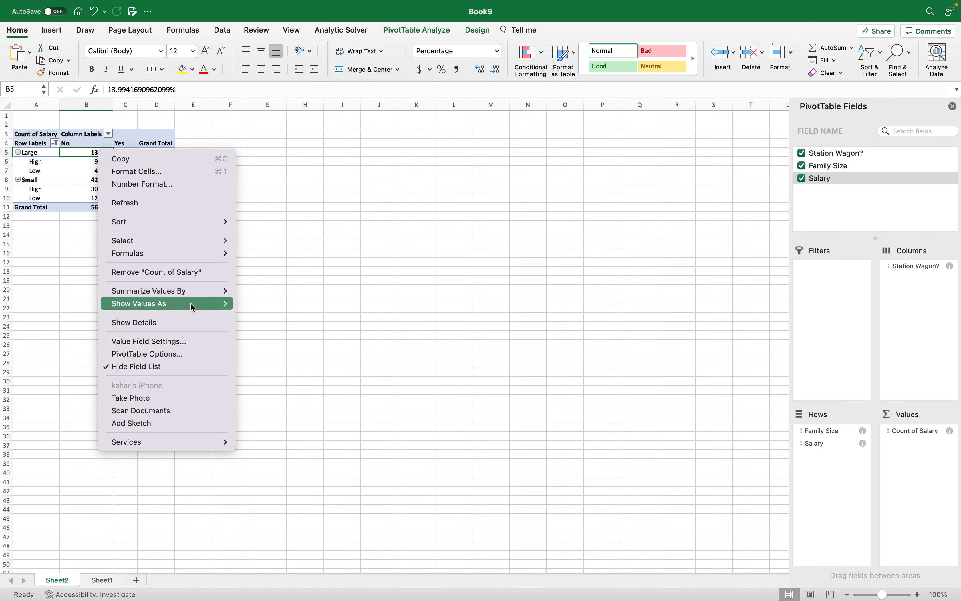
pyautogui.moveTo(221, 303)
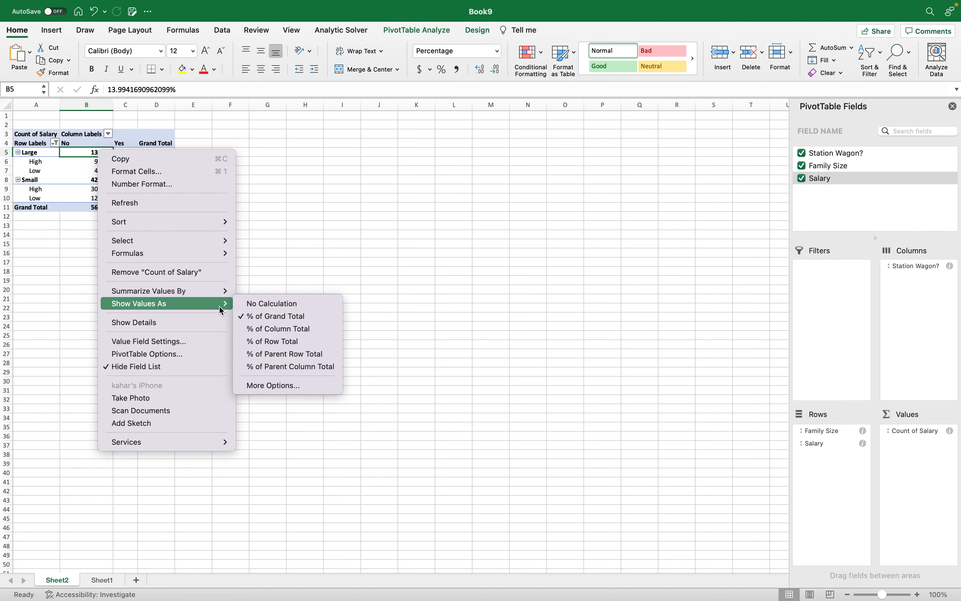
pyautogui.click(277, 343)
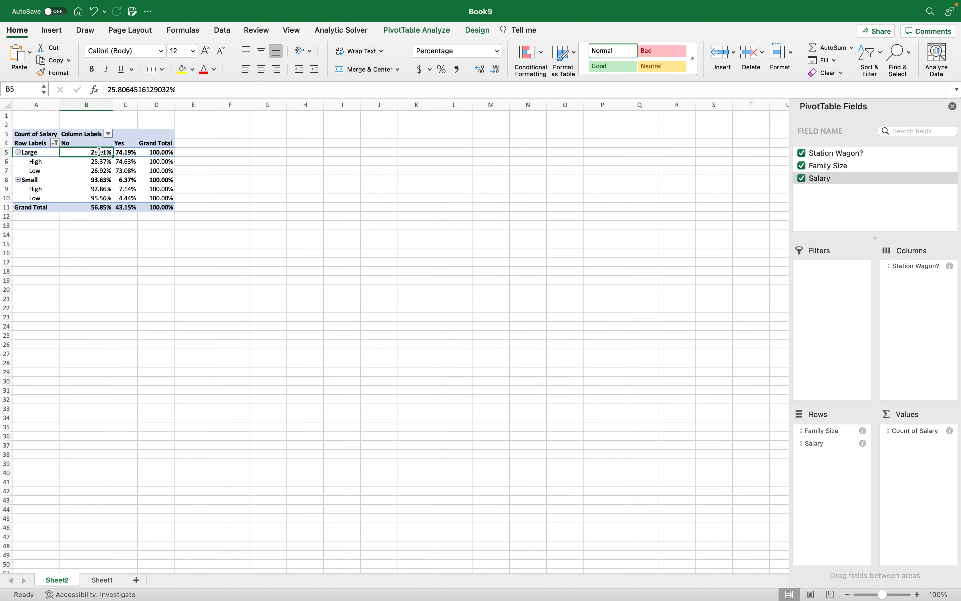
# Format the PivotTable percentages in B5:D11 with no decimal places.
pyautogui.moveTo(89, 152); pyautogui.dragTo(159, 205)
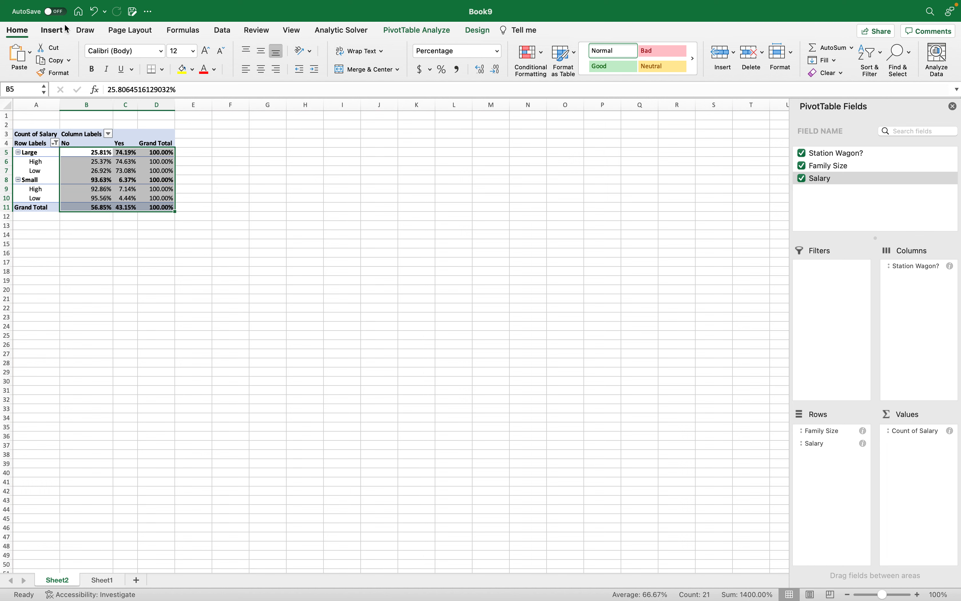
pyautogui.click(47, 32)
pyautogui.click(494, 69)
pyautogui.click(495, 69)
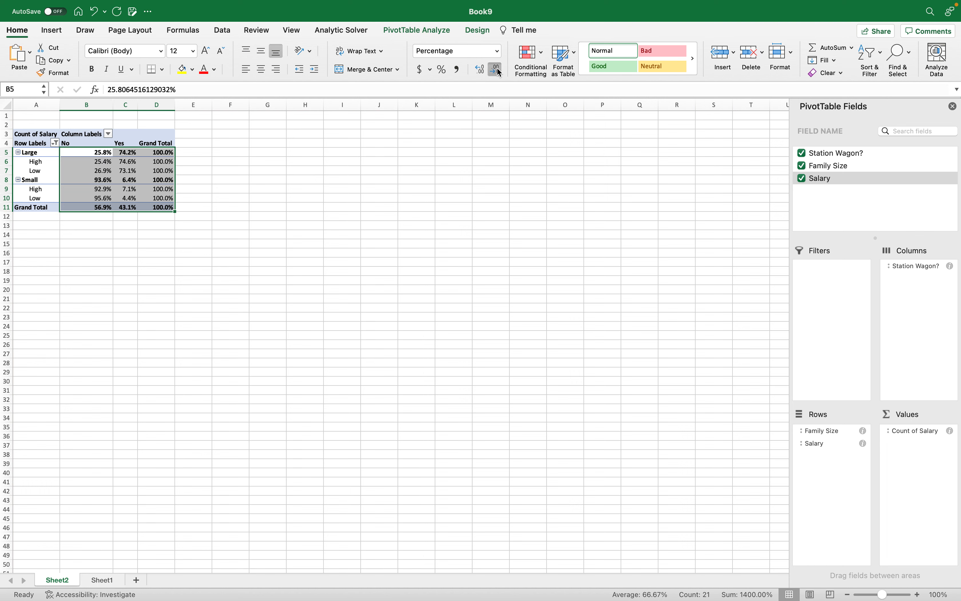
pyautogui.click(205, 178)
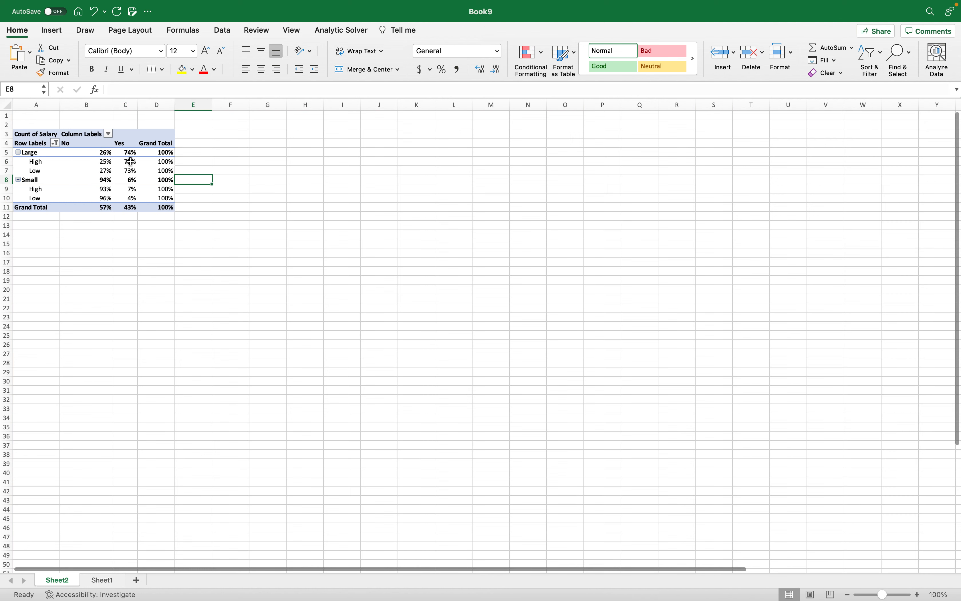